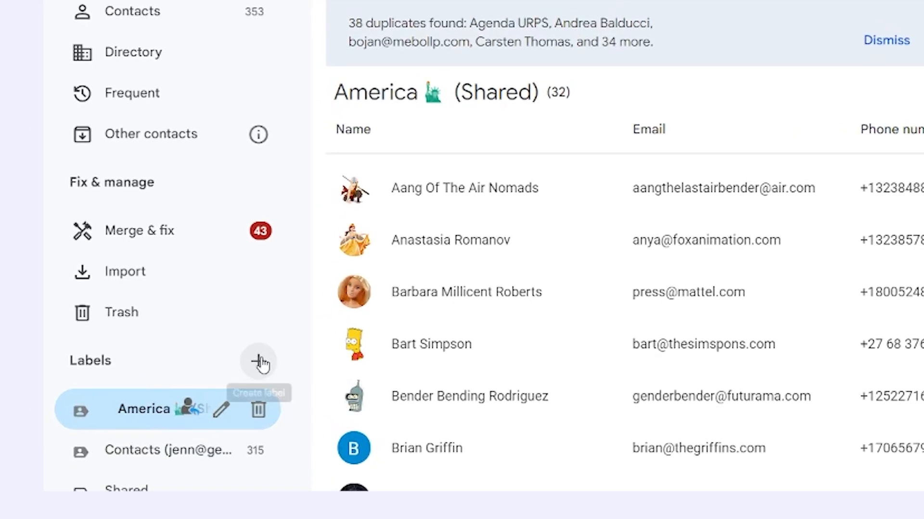
Create a new contact label, such as Customer, from the Labels sidebar.
left_click(260, 362)
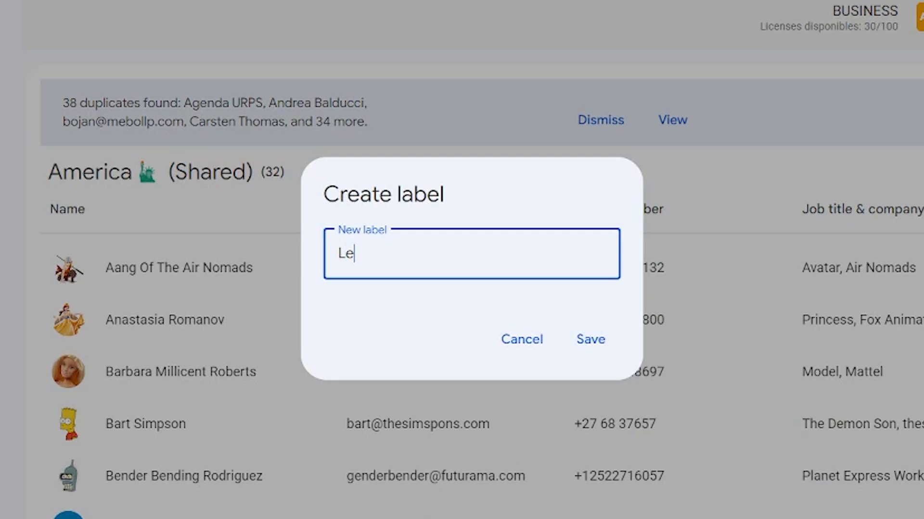
left_click(591, 341)
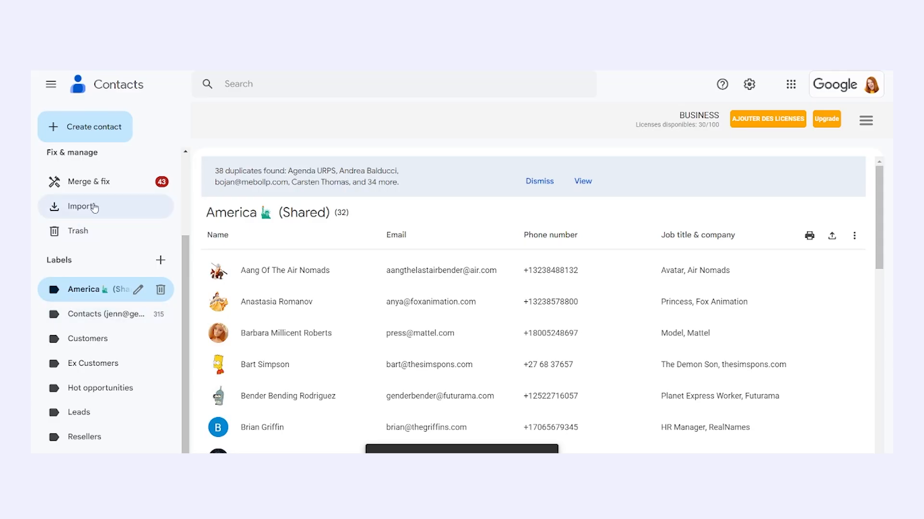
Tick five contacts in the list and drag them onto a sidebar label.
left_click(76, 206)
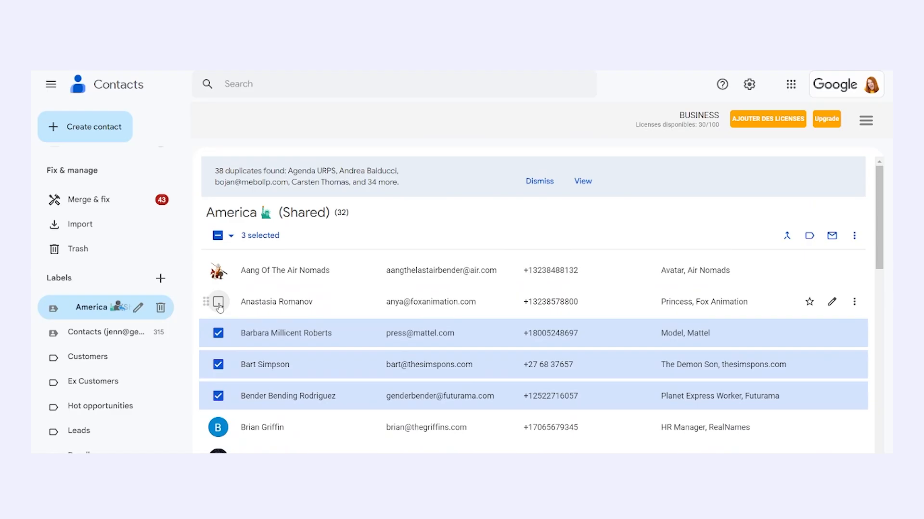
left_click(218, 302)
left_click(218, 270)
left_click_drag(216, 333, 83, 363)
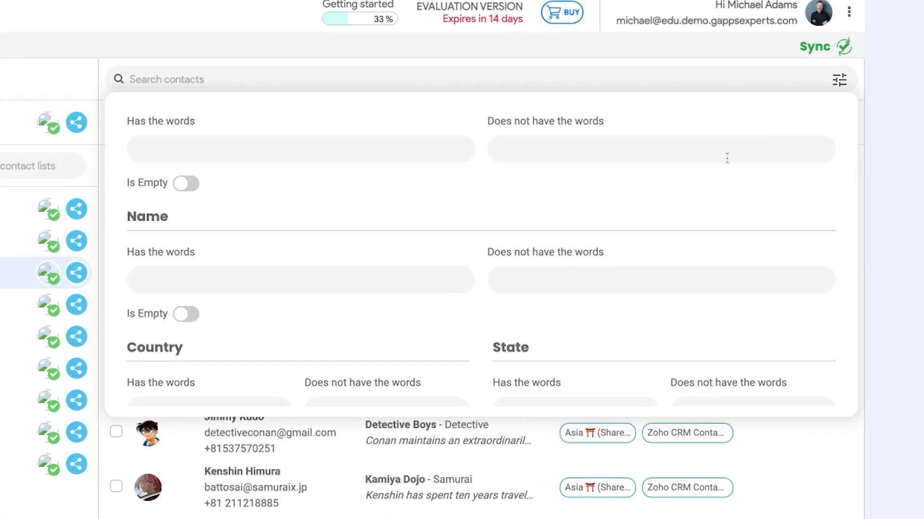
Exclude State 'California' and keep only contacts whose Phone field is empty.
scroll(736, 245, "down", 2)
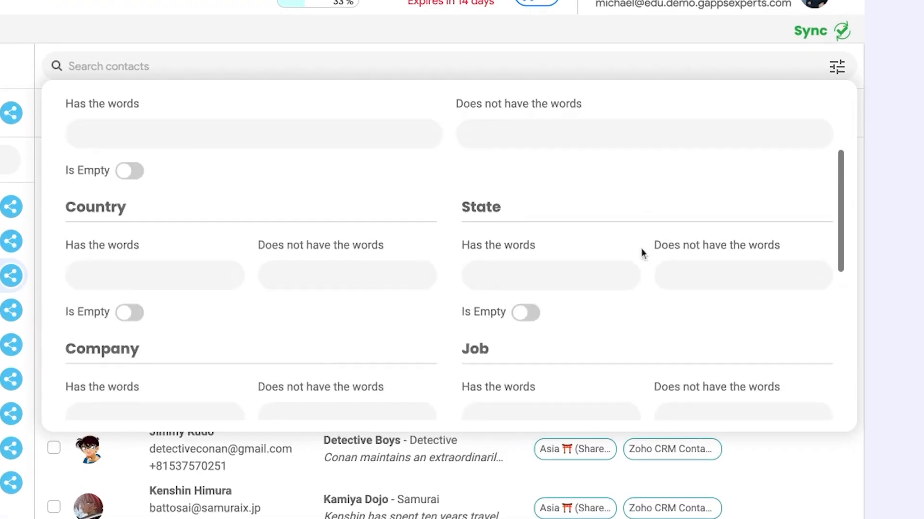
left_click(759, 253)
type("Californ")
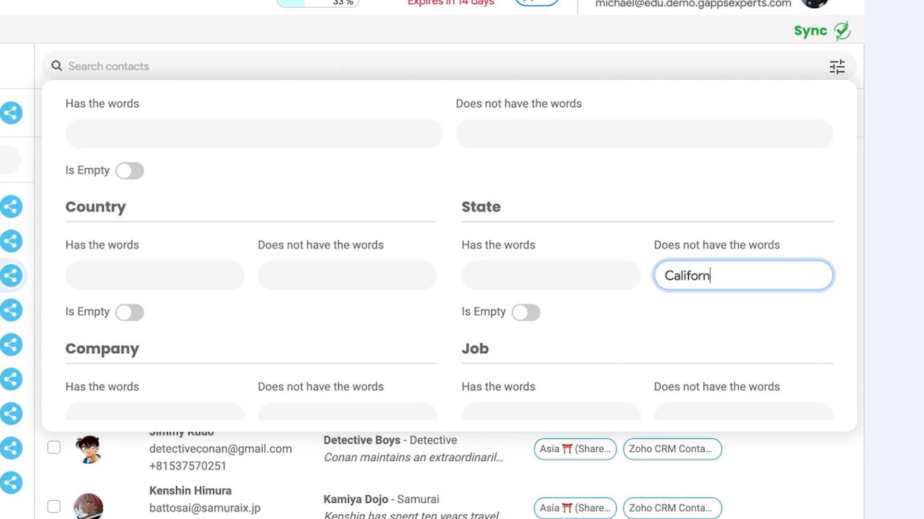
type("ia")
scroll(569, 250, "down", 5)
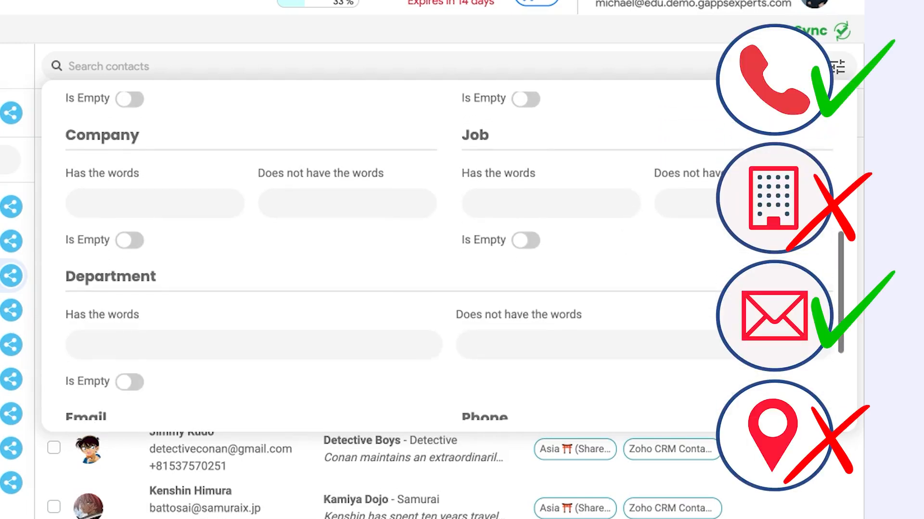
scroll(454, 255, "down", 3)
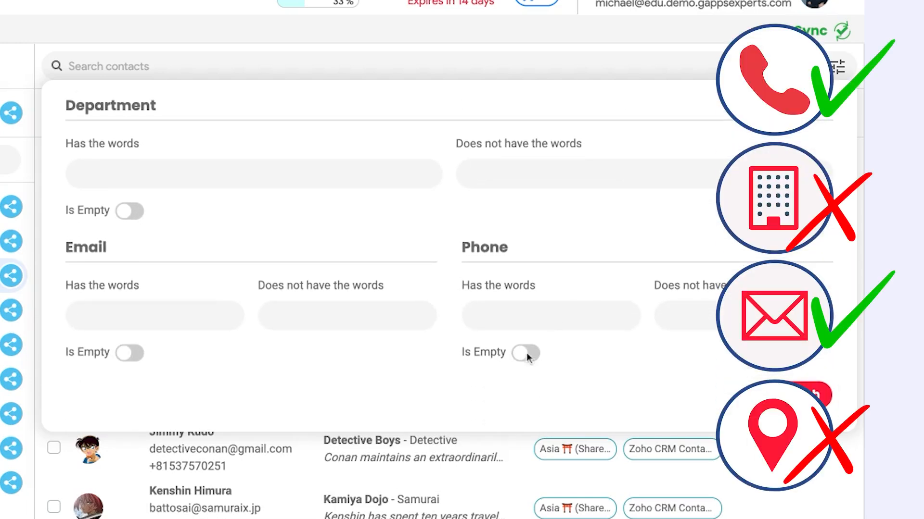
left_click(528, 356)
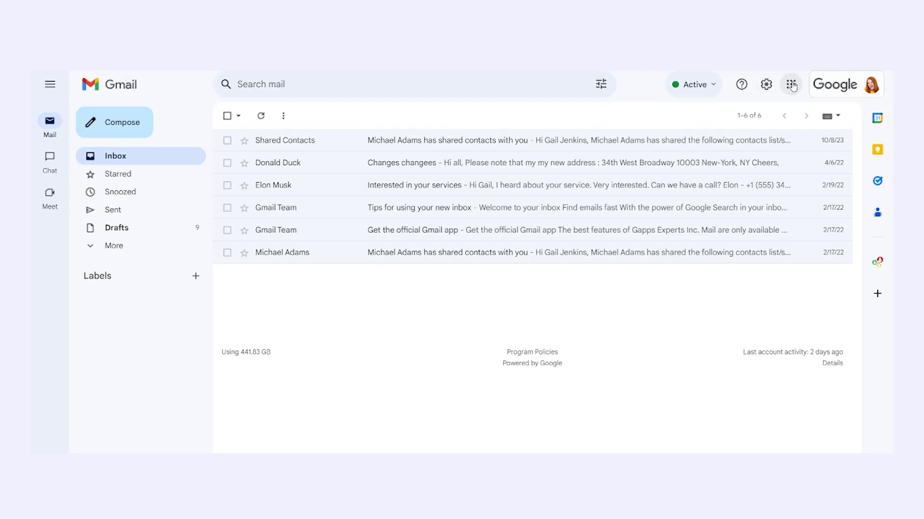
Open Google Contacts from the apps grid and start editing the contact.
left_click(790, 84)
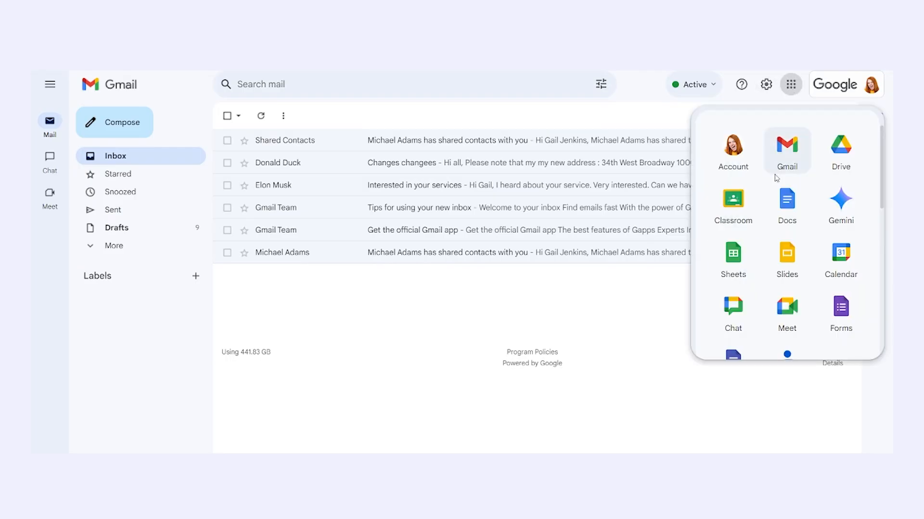
scroll(754, 283, "down", 2)
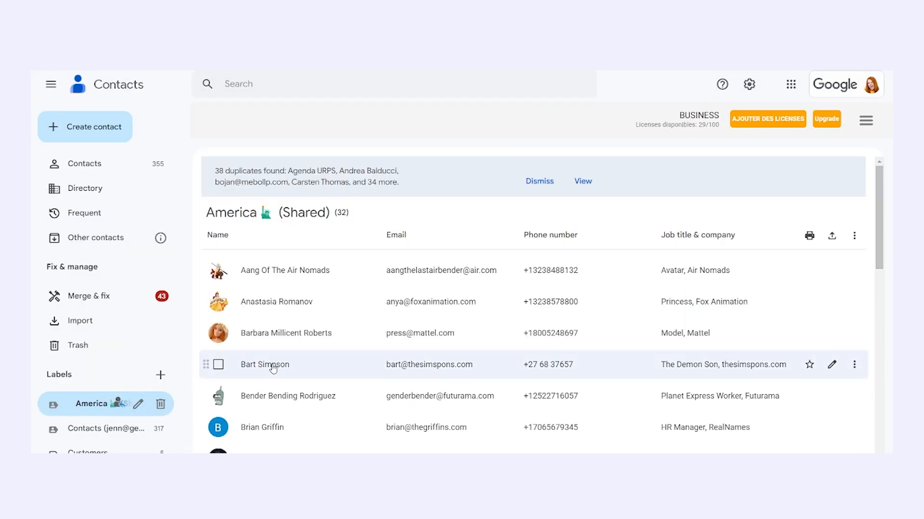
left_click(272, 365)
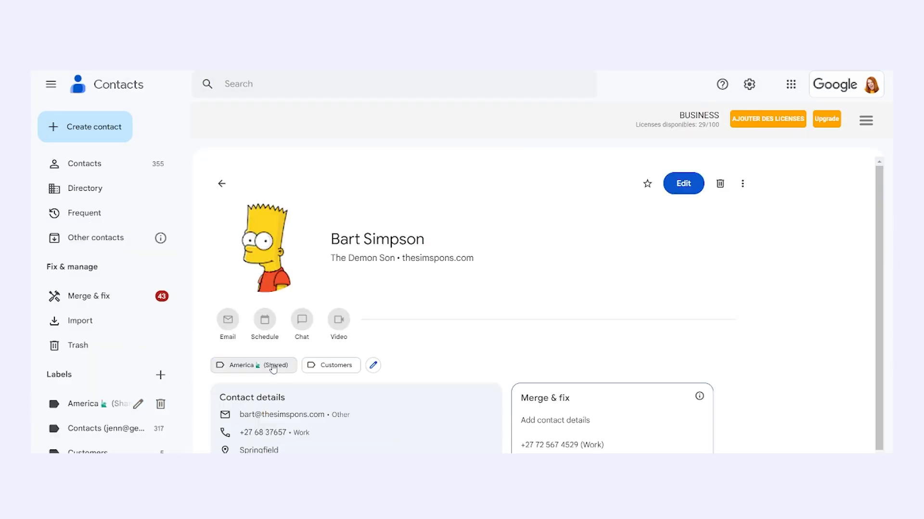
left_click(683, 184)
scroll(649, 396, "down", 5)
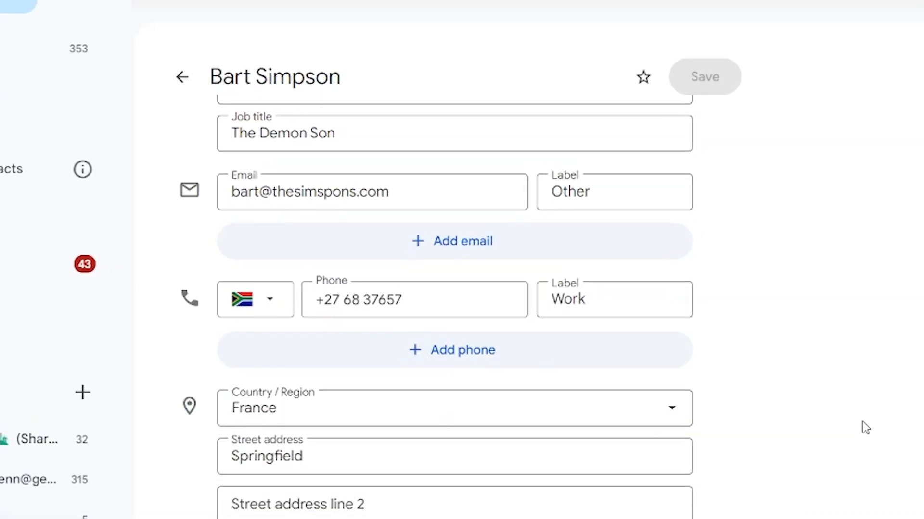
Add a second phone number and a custom field 'Baughty brat' labelled 'Kid type'.
left_click(545, 361)
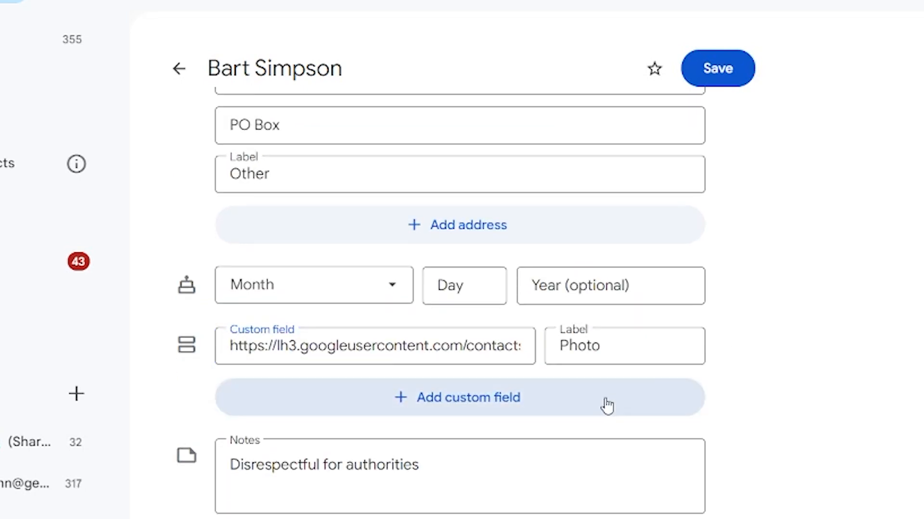
left_click(605, 402)
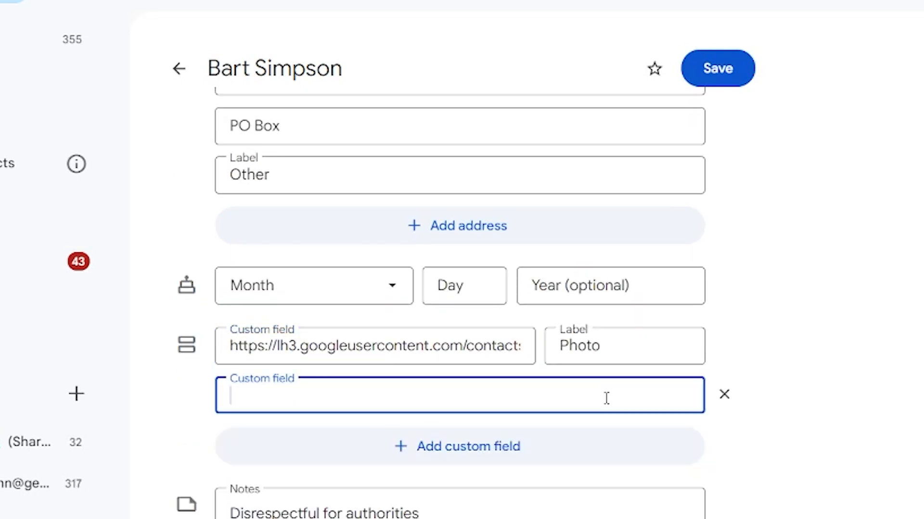
type("Baughty brat")
key("Tab")
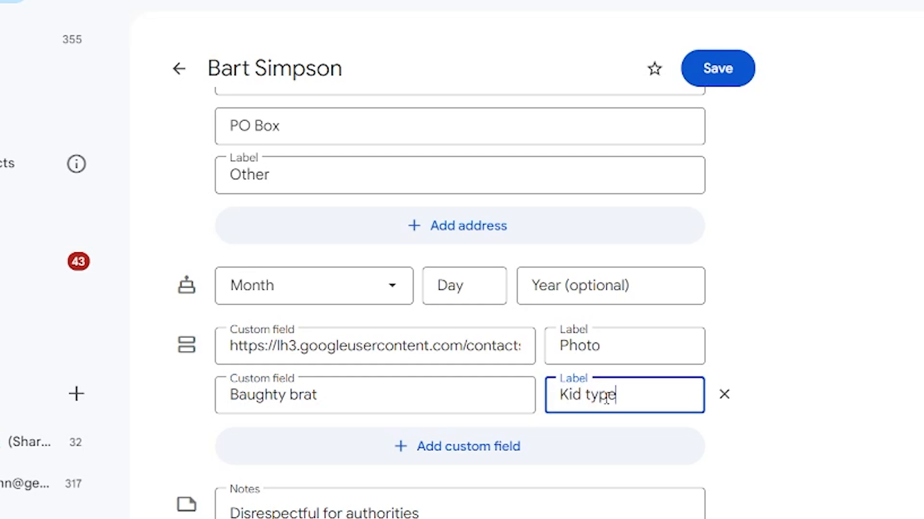
Save the edited contact and expand its full list of recent interactions.
left_click(731, 68)
scroll(641, 428, "down", 5)
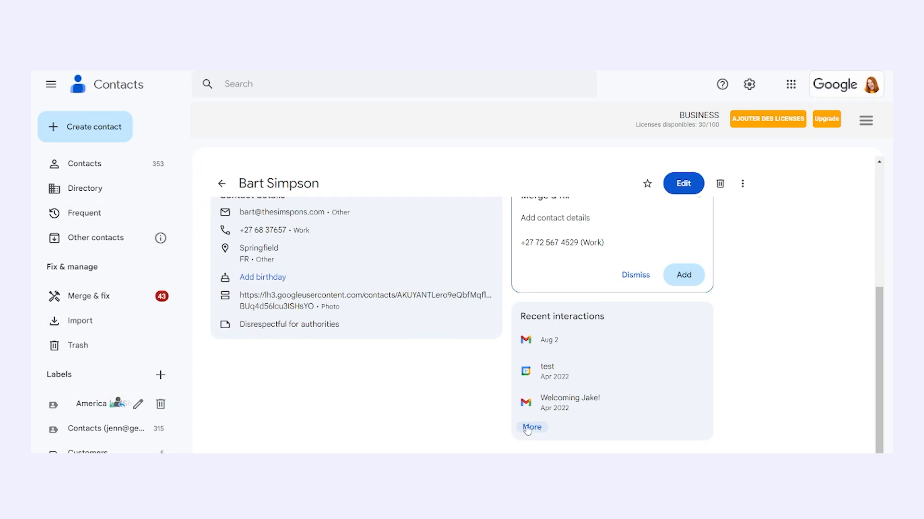
left_click(531, 427)
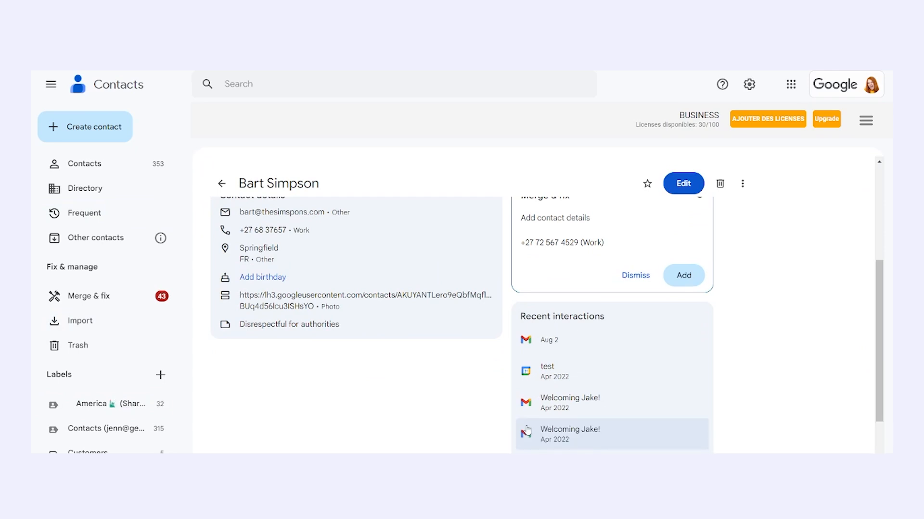
scroll(498, 417, "down", 3)
scroll(498, 416, "up", 2)
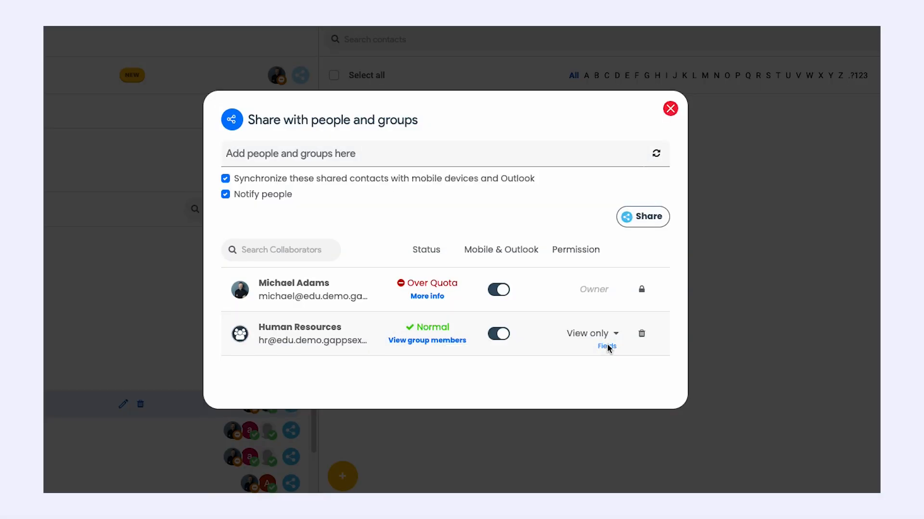
Make the Birthday field hidden for the Human Resources group.
left_click(605, 347)
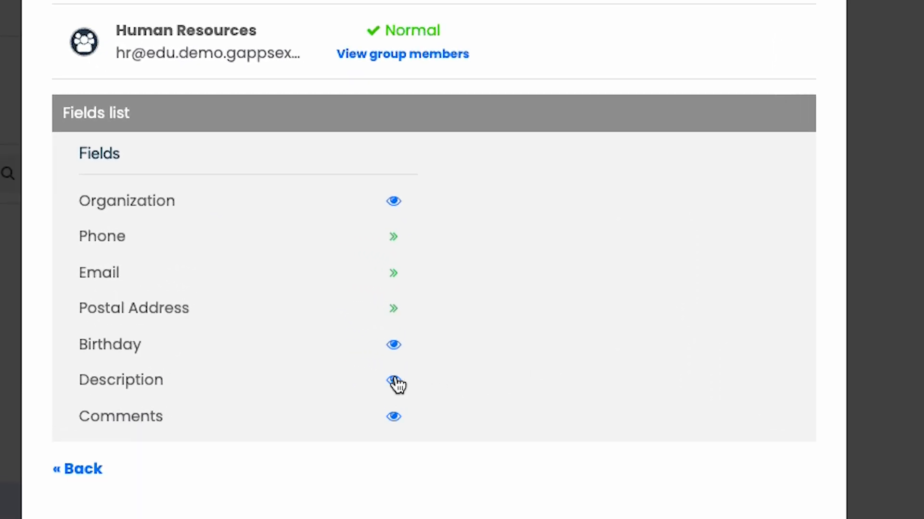
left_click(393, 344)
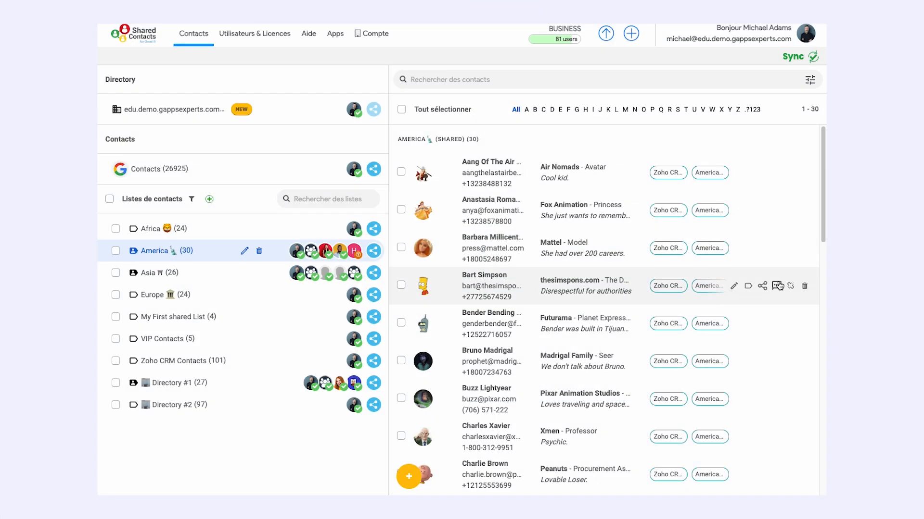
Open the contact's card and begin a new comment starting 'He a'.
left_click(779, 285)
left_click(478, 387)
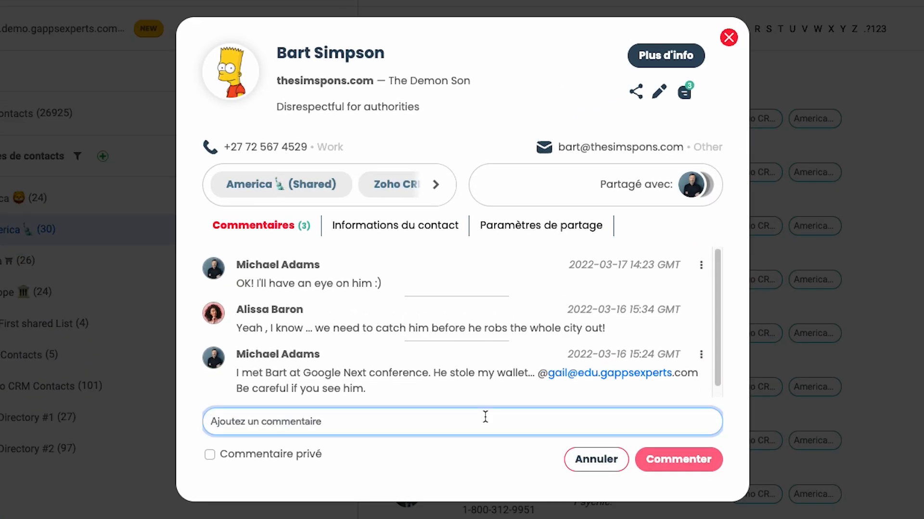
type("He a")
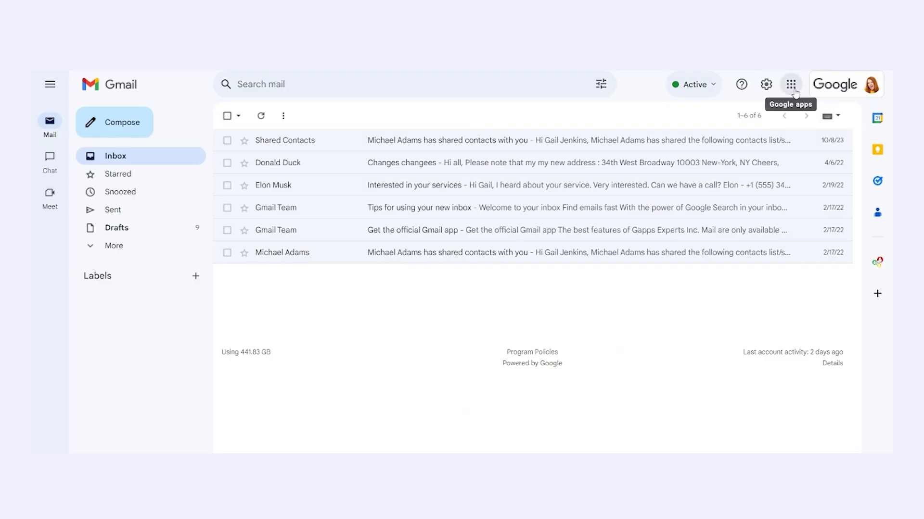
Share the contact's Drive customer folder with editors, then paste its link into a new custom field.
left_click(792, 85)
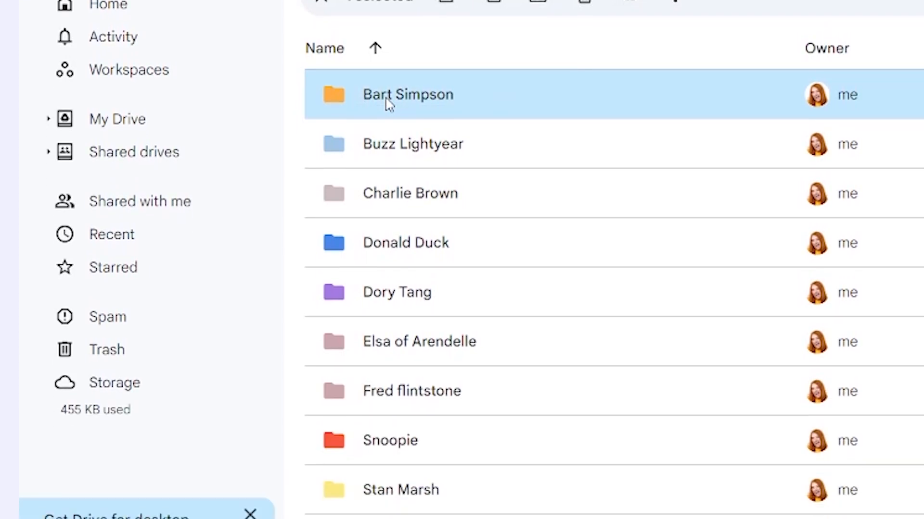
double_click(388, 77)
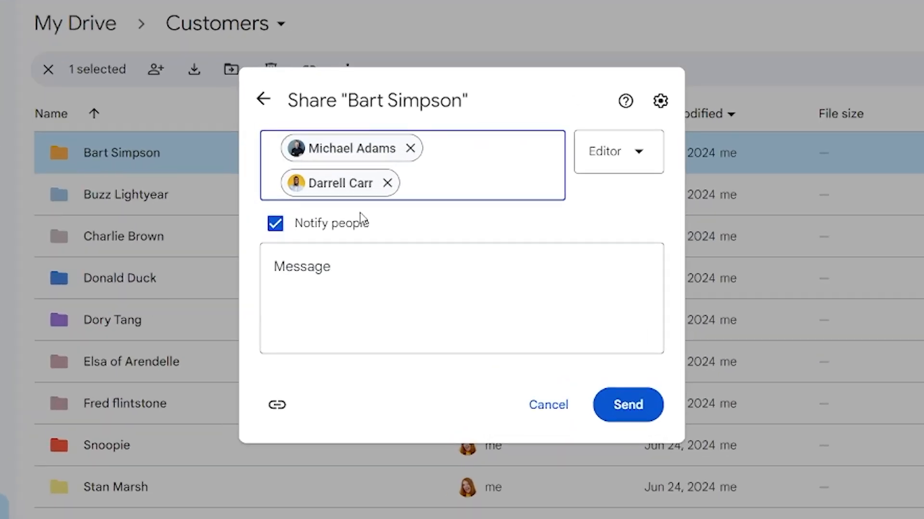
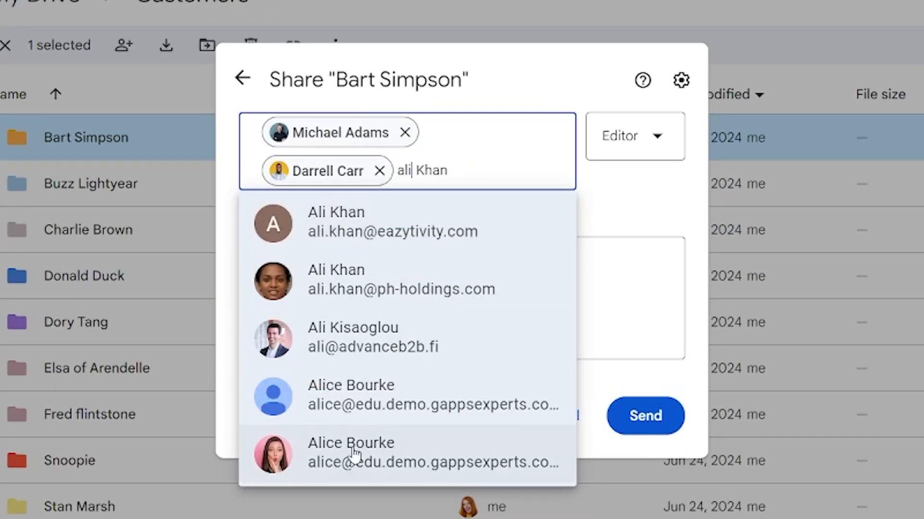
left_click(354, 456)
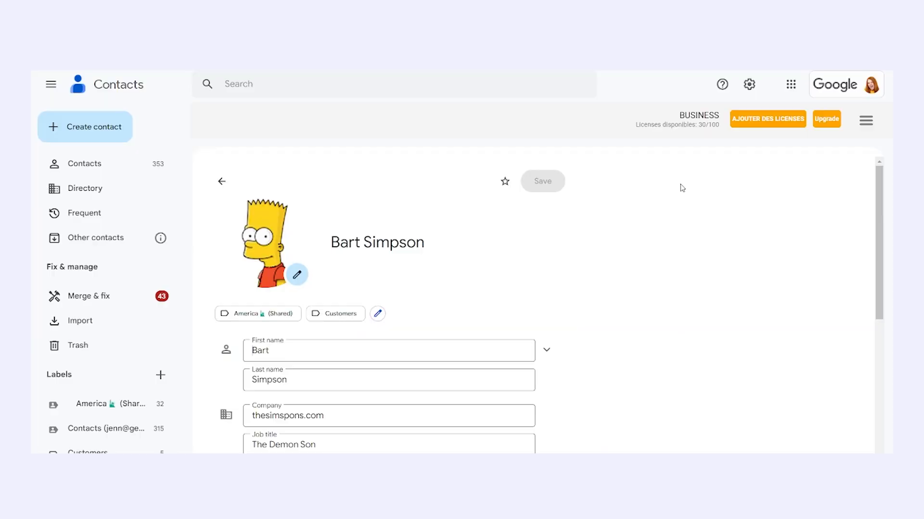
left_click(479, 385)
key("ctrl+v")
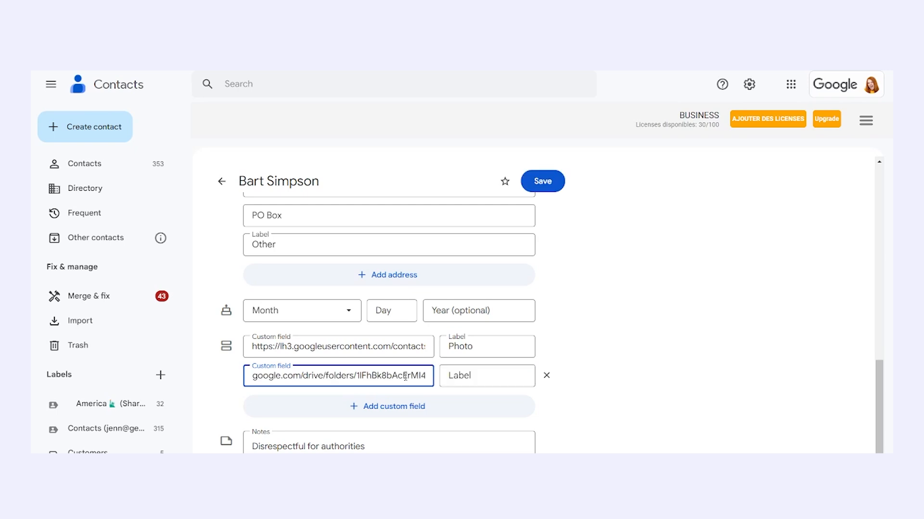
Label the link field 'Client Drive Folder', save the contact, and open the linked folder.
left_click(462, 376)
type("Client Drive Folder")
left_click(542, 182)
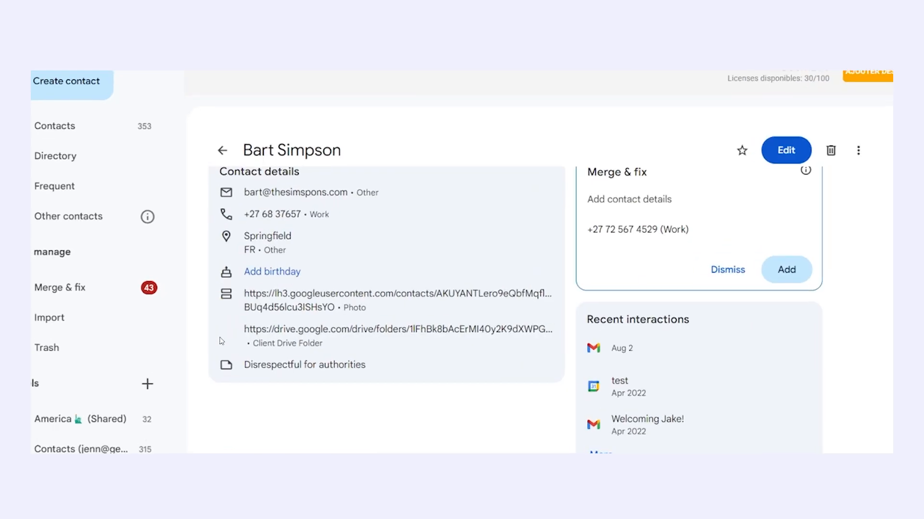
left_click(365, 330)
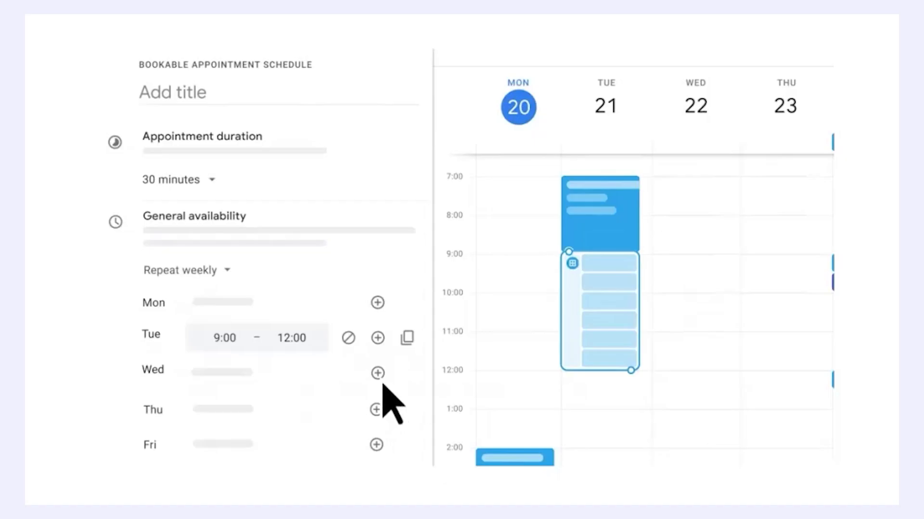
left_click(379, 374)
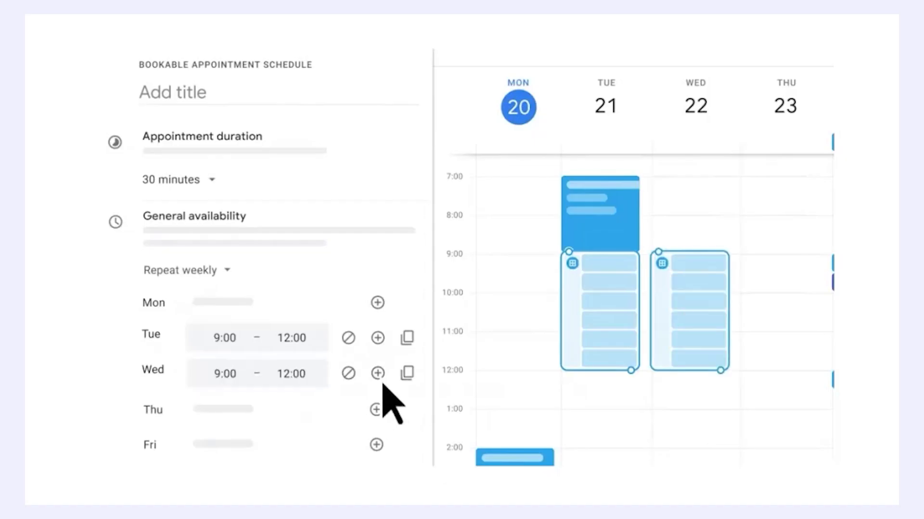